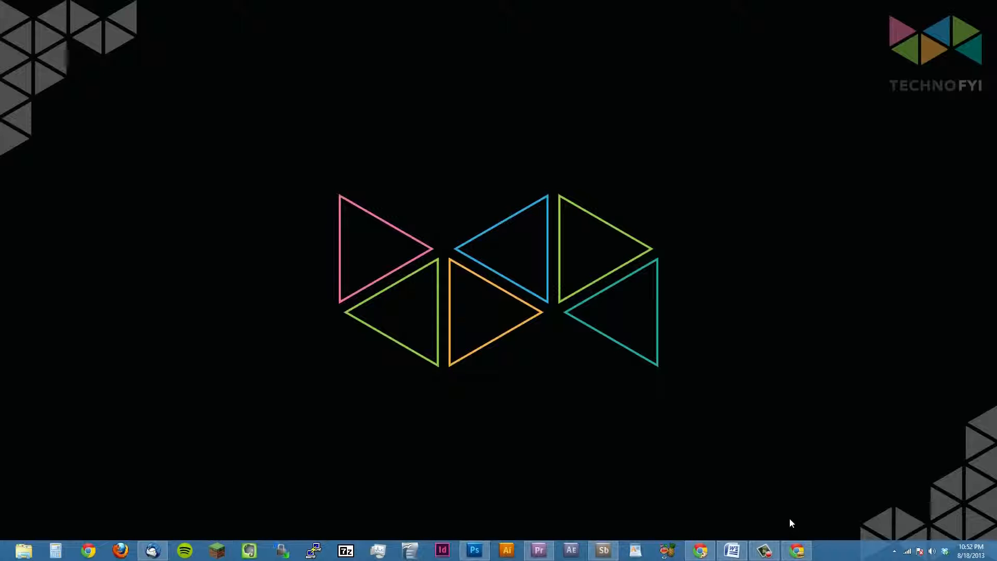
Download the English version of Microsoft Expression Encoder 4 with Service Pack 1 and run the Encoder_en.exe installer.
left_click(796, 551)
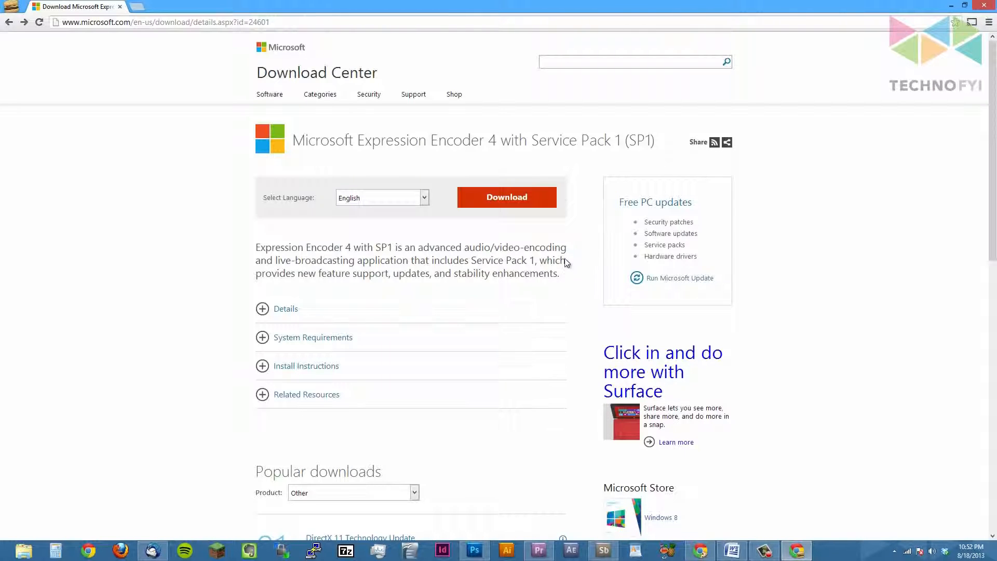
left_click(518, 204)
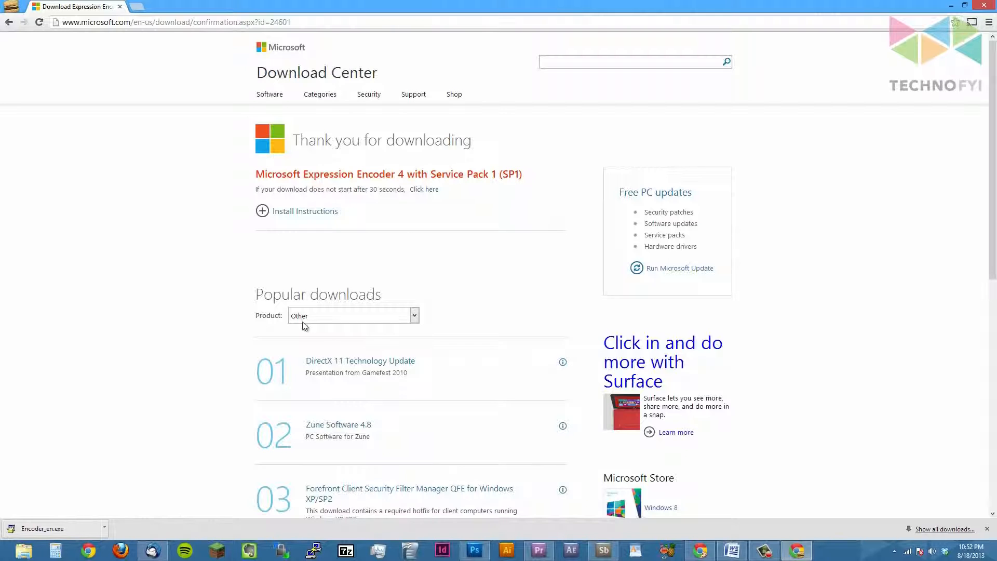
left_click(63, 530)
left_click(952, 5)
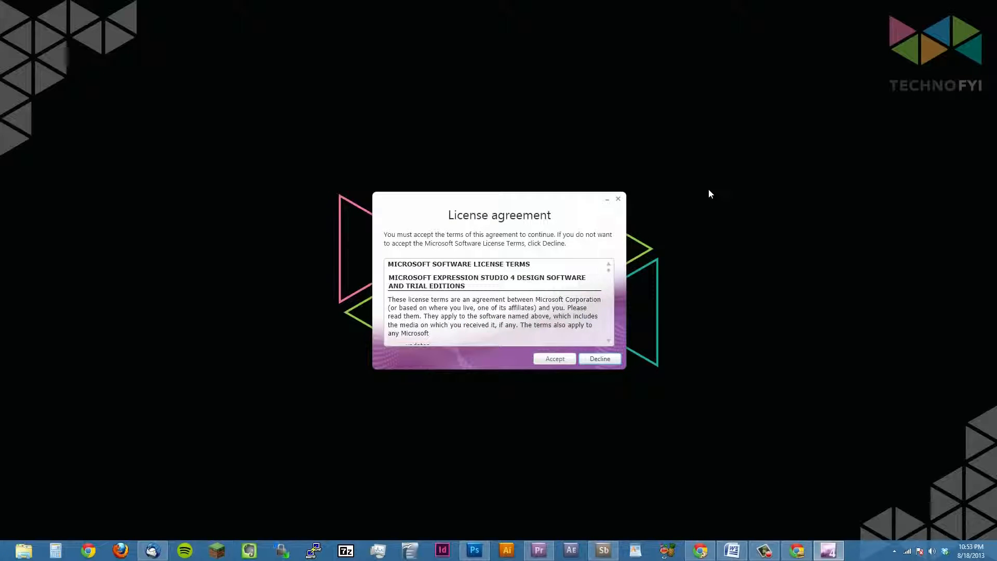
Accept the license terms, leave the product key blank, and complete the installation of Expression Encoder 4.
left_click(556, 360)
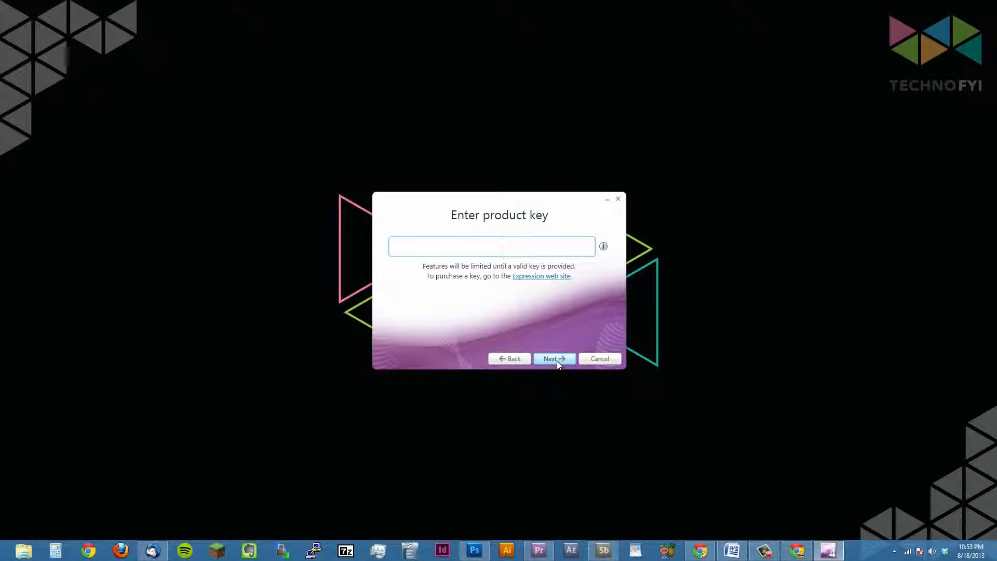
left_click(557, 360)
left_click(557, 360)
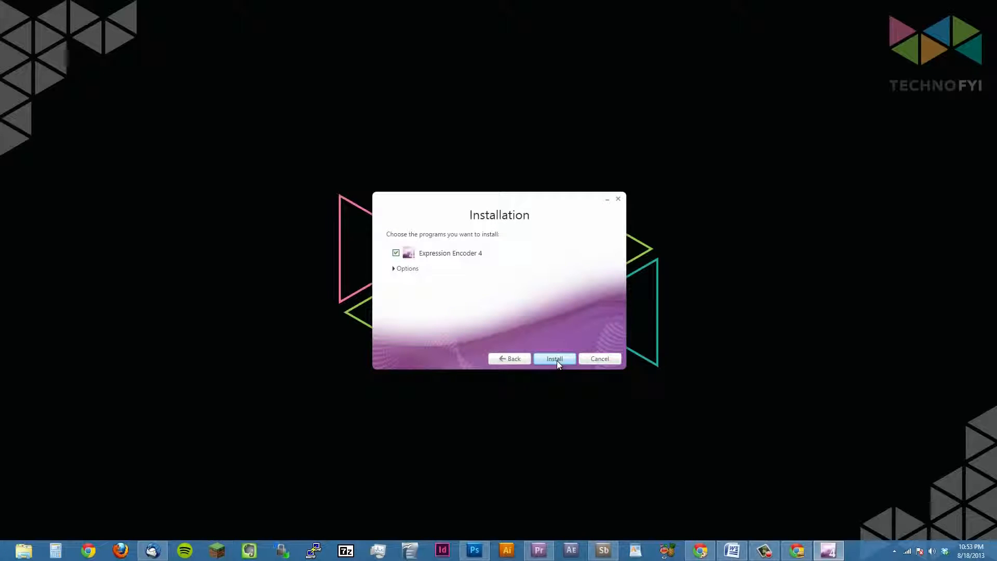
left_click(557, 360)
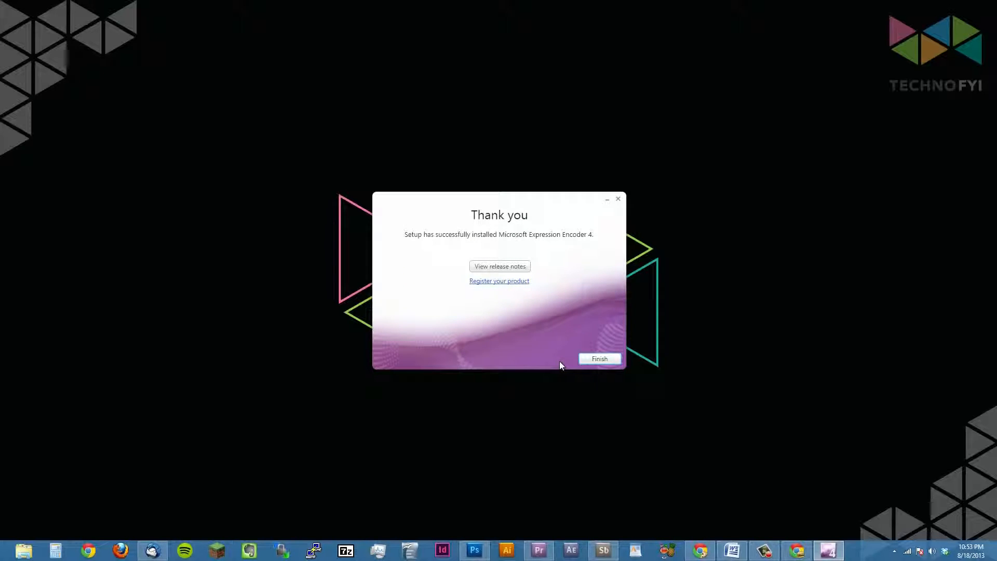
left_click(598, 361)
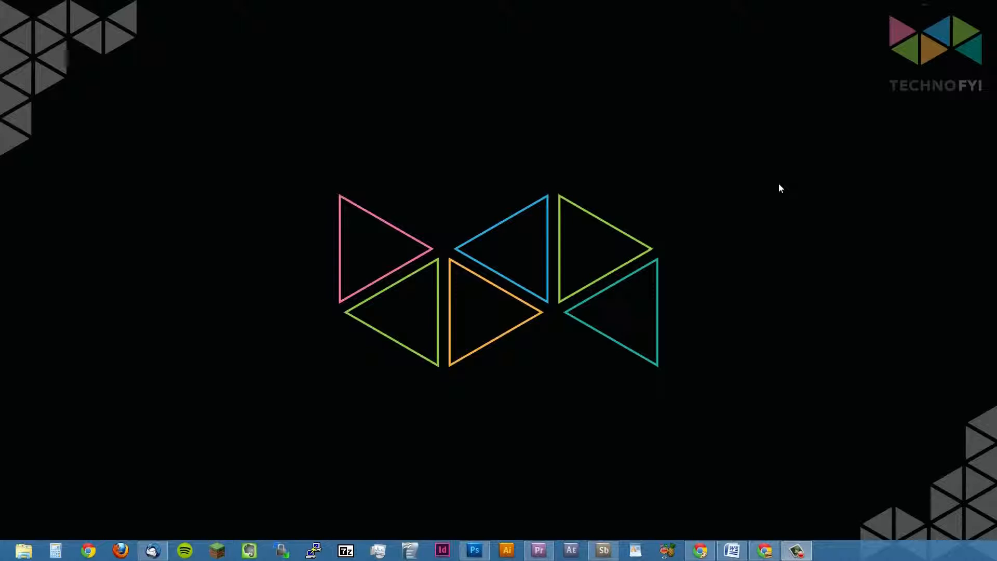
Launch Microsoft Expression Encoder 4 Screen Capture and set the screen capture quality to 100 in its options.
key("super")
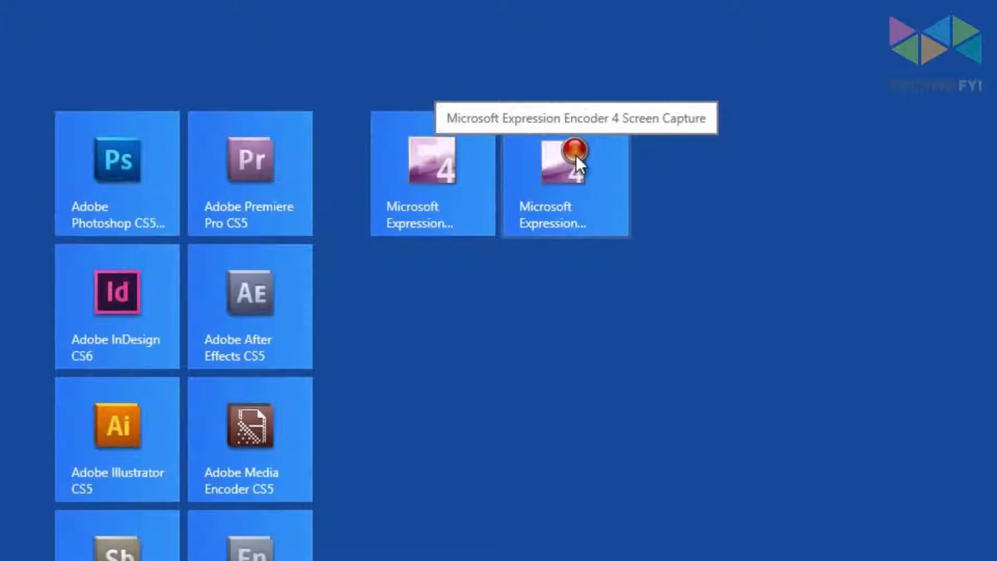
left_click(576, 154)
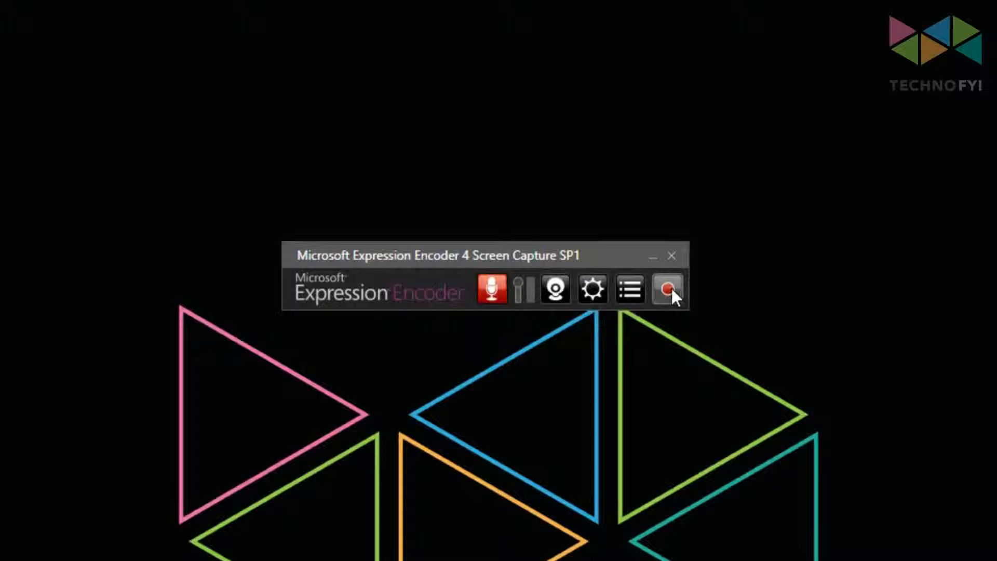
left_click(595, 288)
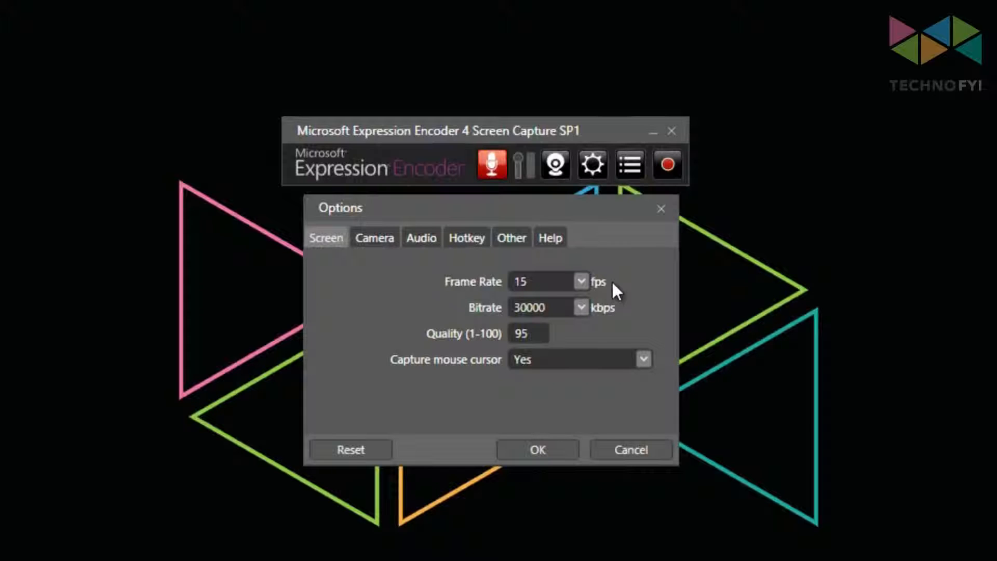
left_click(582, 282)
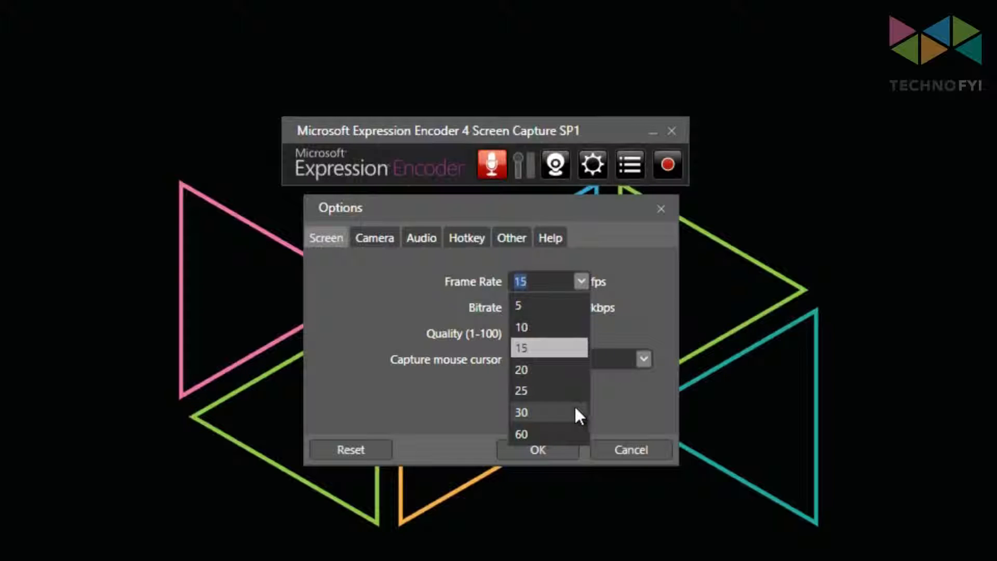
left_click(630, 283)
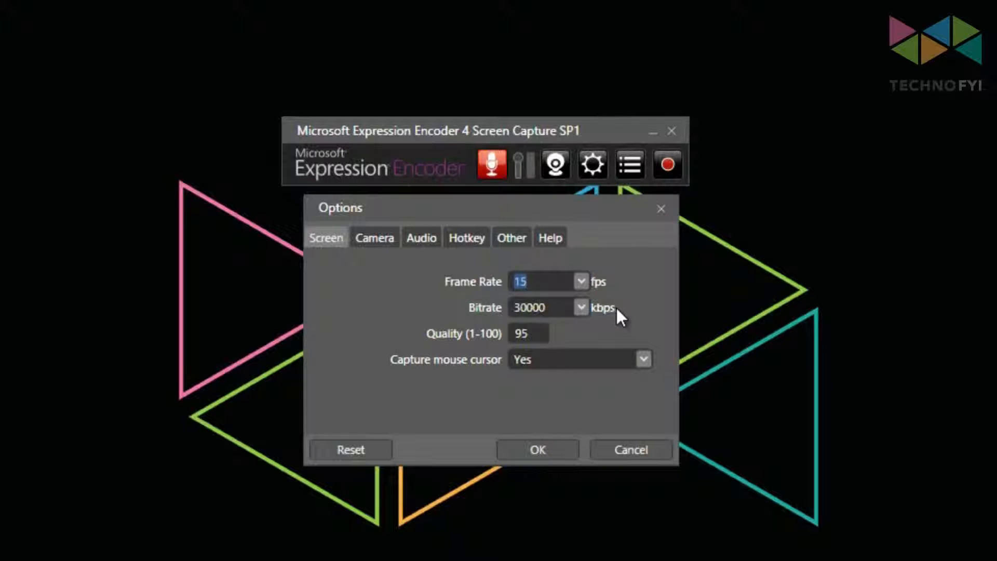
left_click(541, 333)
type("100")
Set the audio capture bitrate to 256 and save the capture options.
left_click(422, 238)
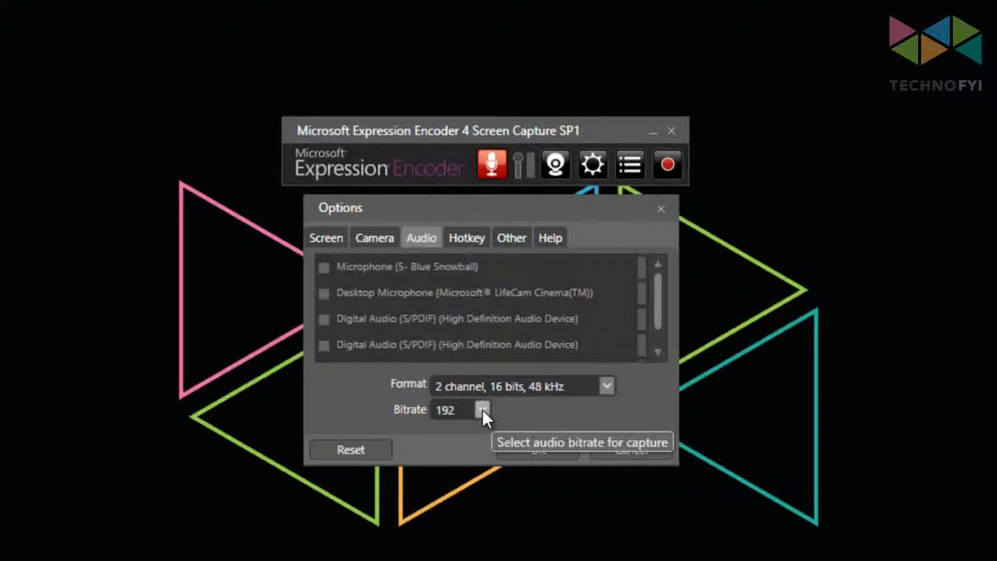
left_click(482, 409)
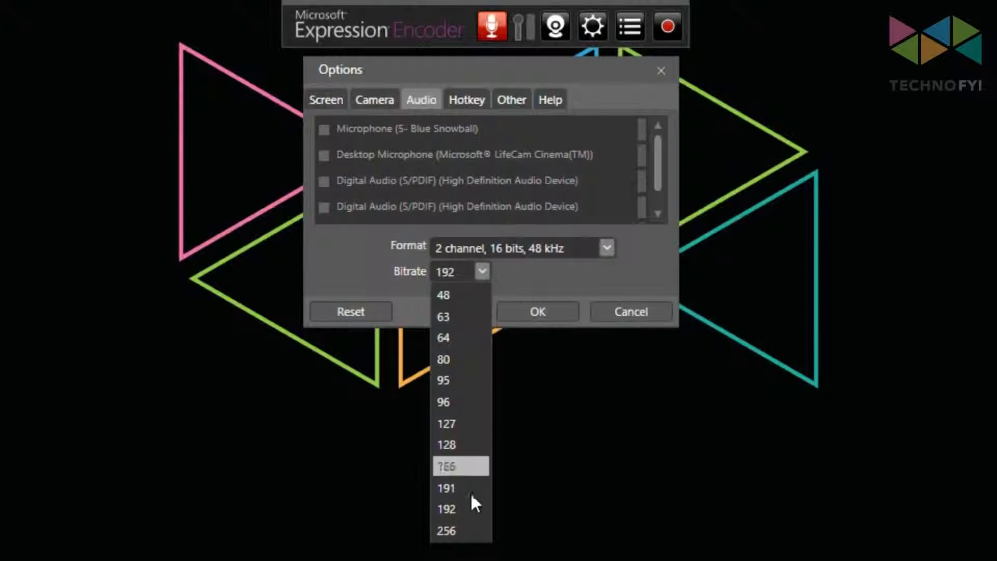
left_click(466, 531)
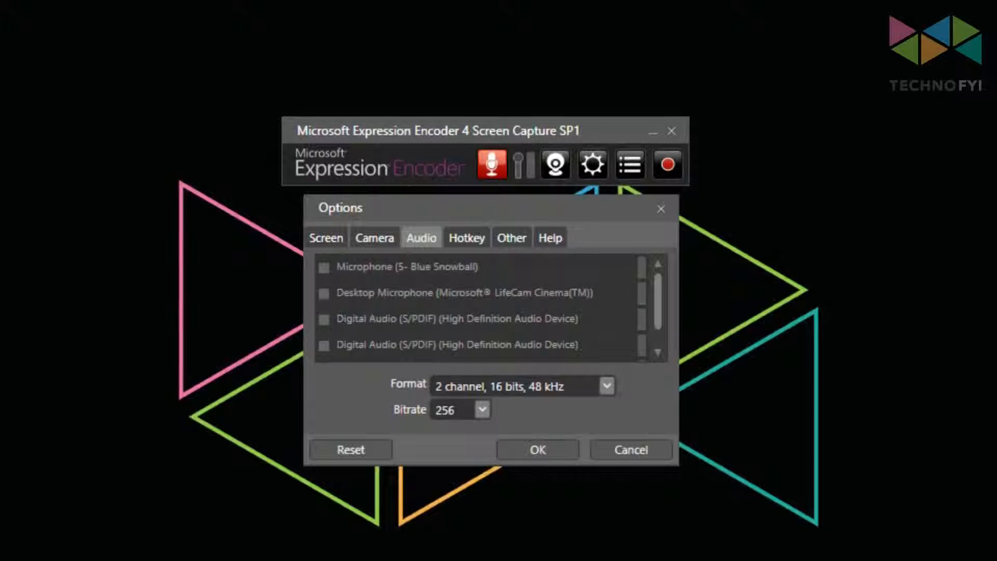
left_click(533, 451)
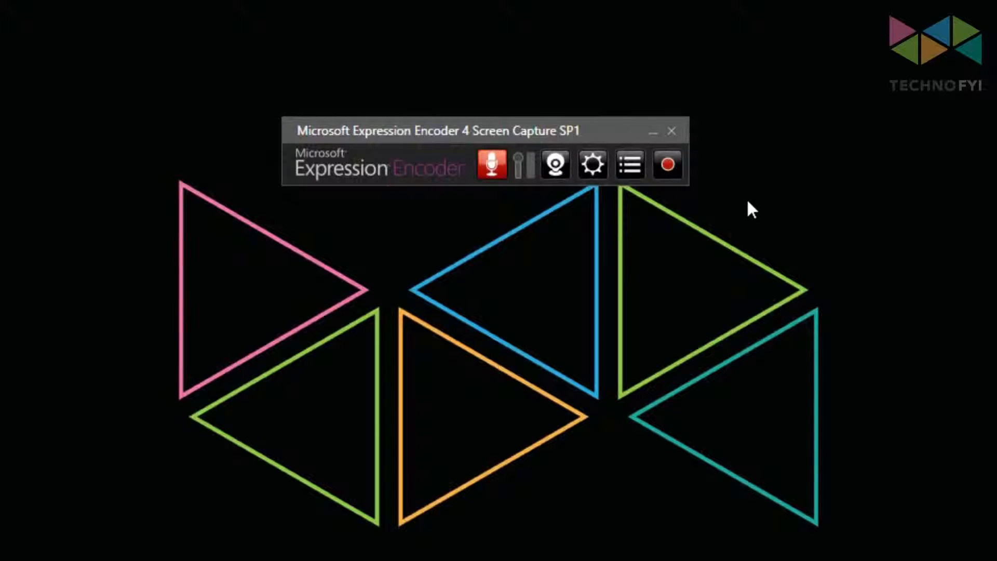
Begin a new capture and draw a custom region around the desktop's triangle artwork, adjusting it to about 865 by 473 pixels.
left_click(669, 164)
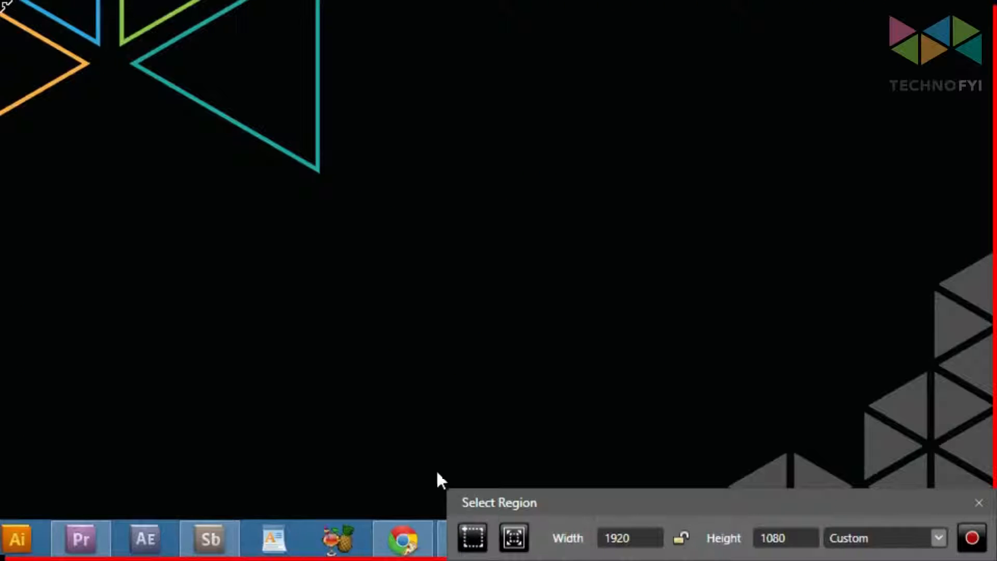
left_click(474, 540)
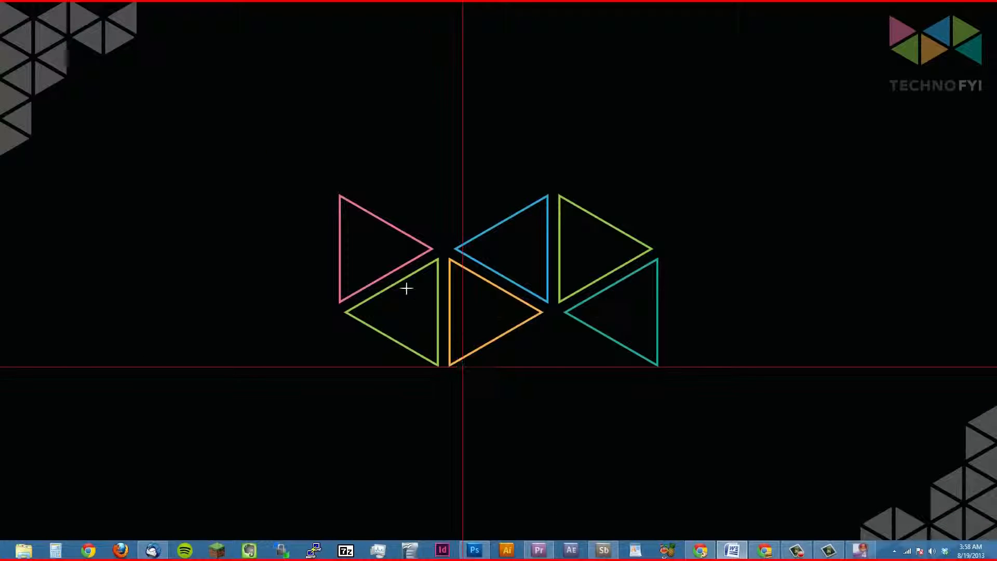
left_click_drag(281, 151, 719, 410)
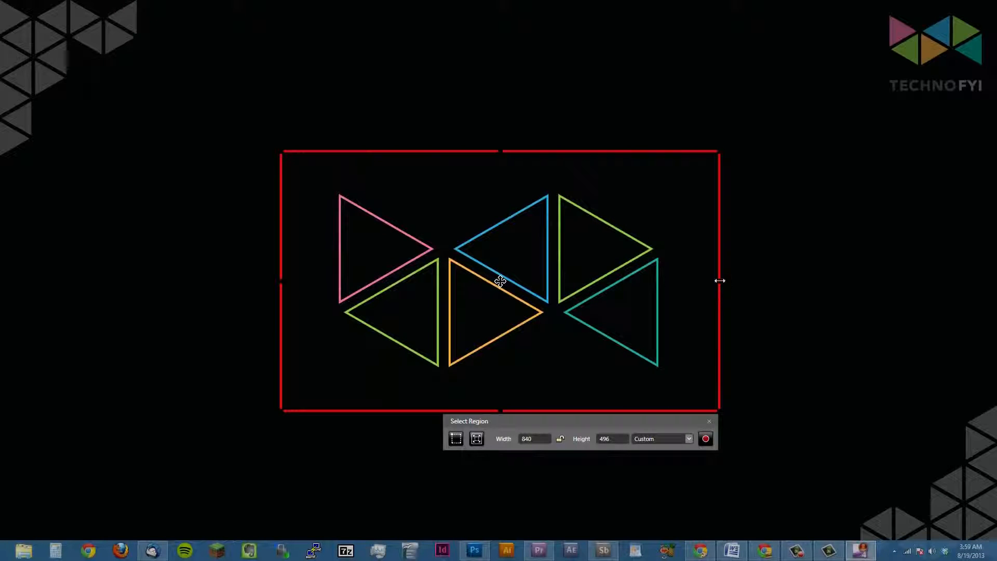
left_click_drag(719, 281, 727, 312)
mouse_move(509, 160)
left_mouse_down()
mouse_move(522, 263)
mouse_move(507, 163)
left_mouse_up()
mouse_move(501, 283)
left_mouse_down()
mouse_move(374, 180)
mouse_move(302, 228)
mouse_move(446, 395)
mouse_move(583, 269)
mouse_move(495, 263)
mouse_move(496, 287)
left_mouse_up()
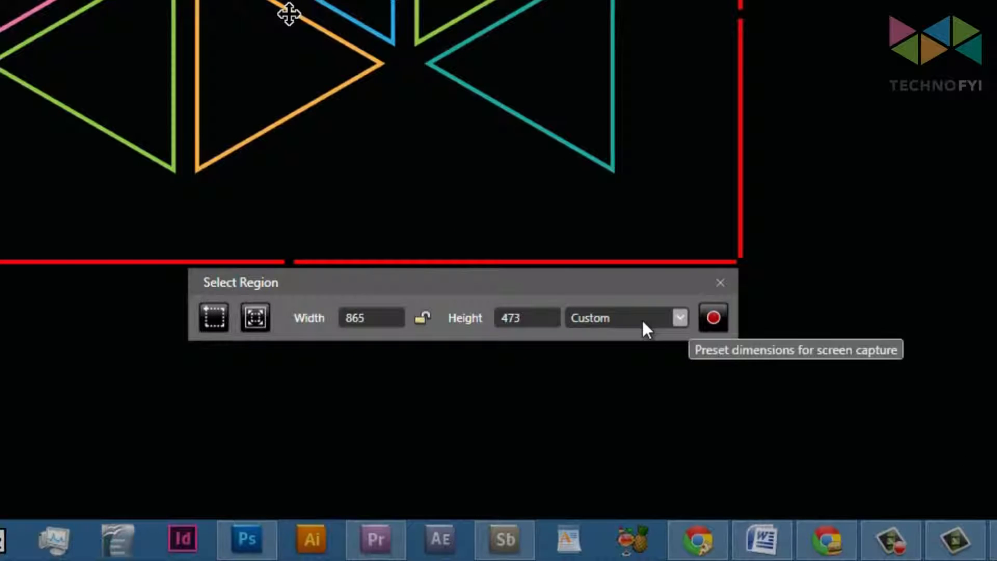
Set the capture region to the Current Screen preset and start recording.
left_click(643, 323)
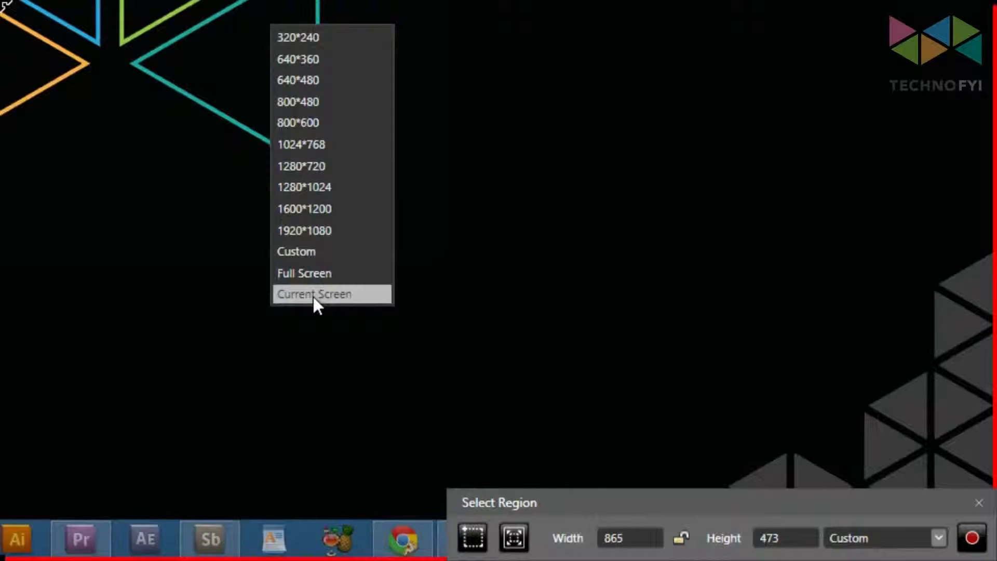
left_click(609, 295)
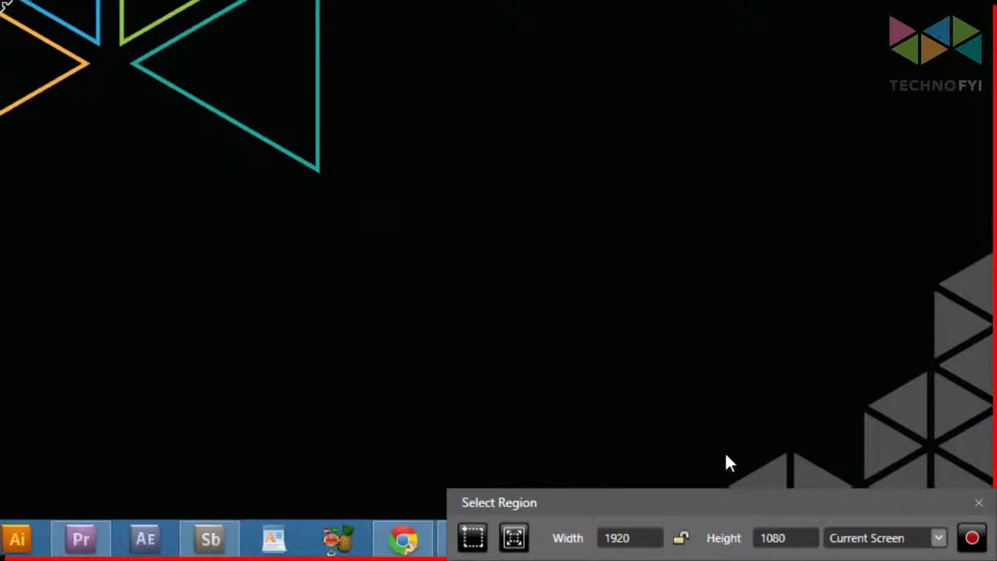
left_click(867, 535)
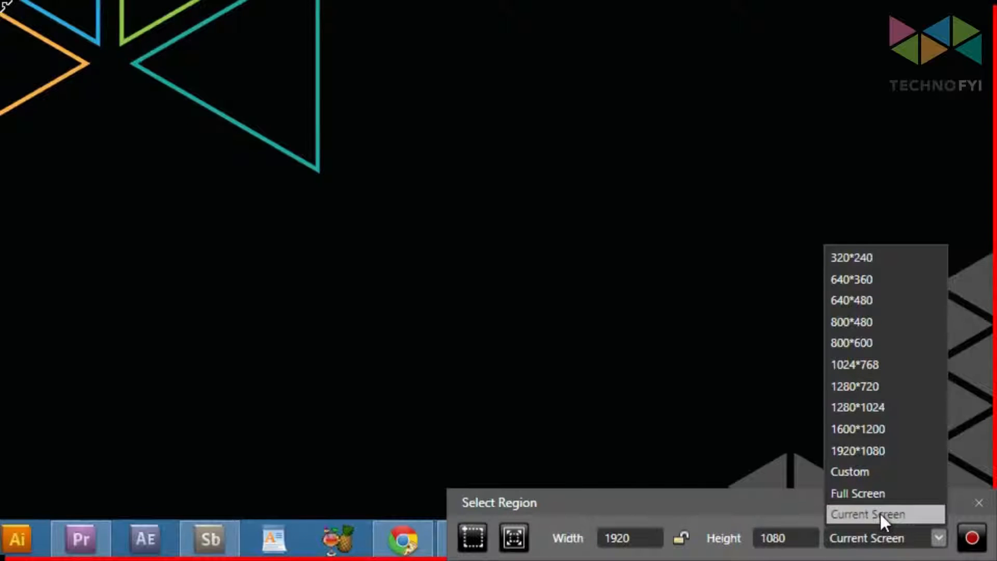
left_click(882, 514)
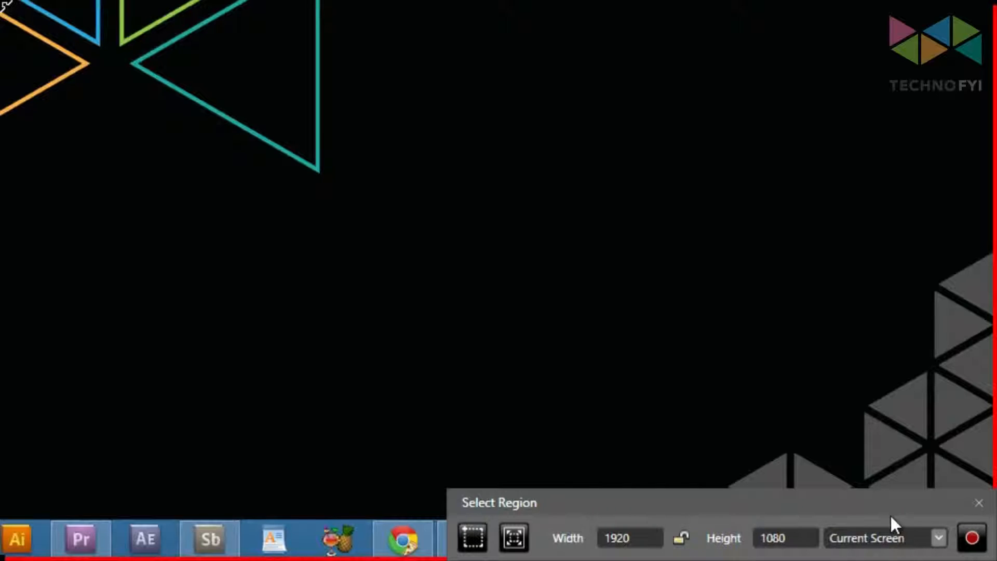
left_click(972, 538)
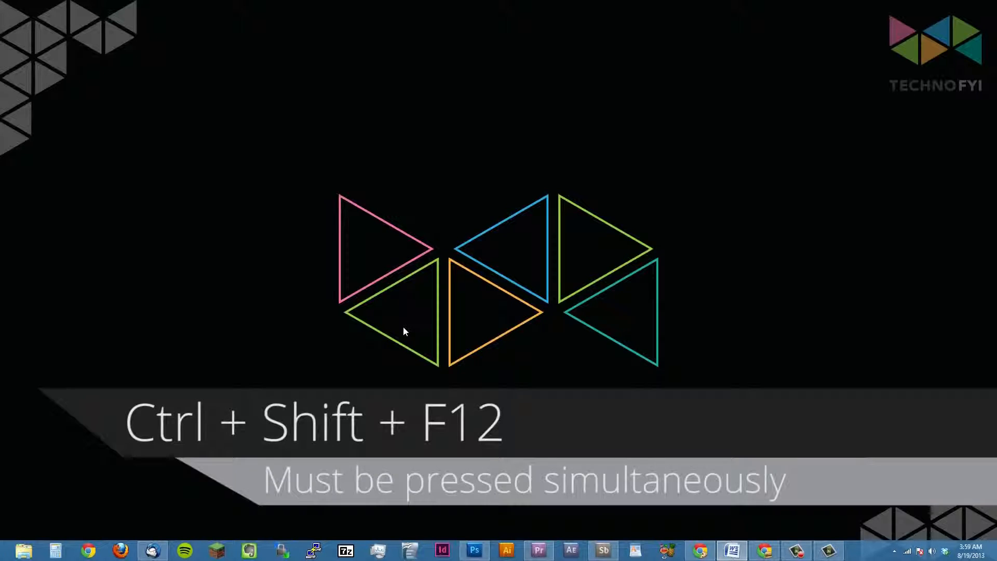
Stop the recording and send the new screen capture from the list of captures to Encoder.
key("ctrl+shift+F12")
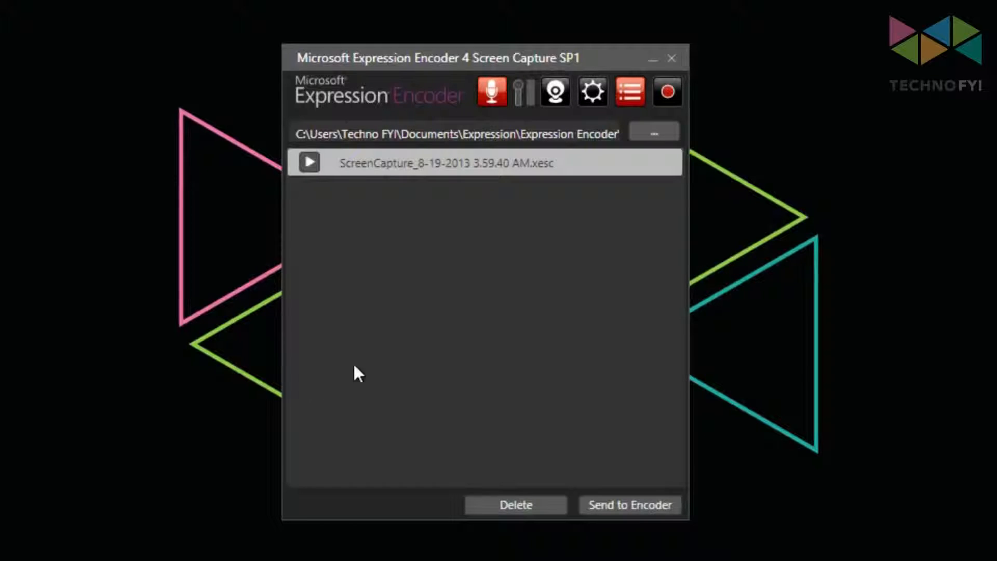
left_click(629, 88)
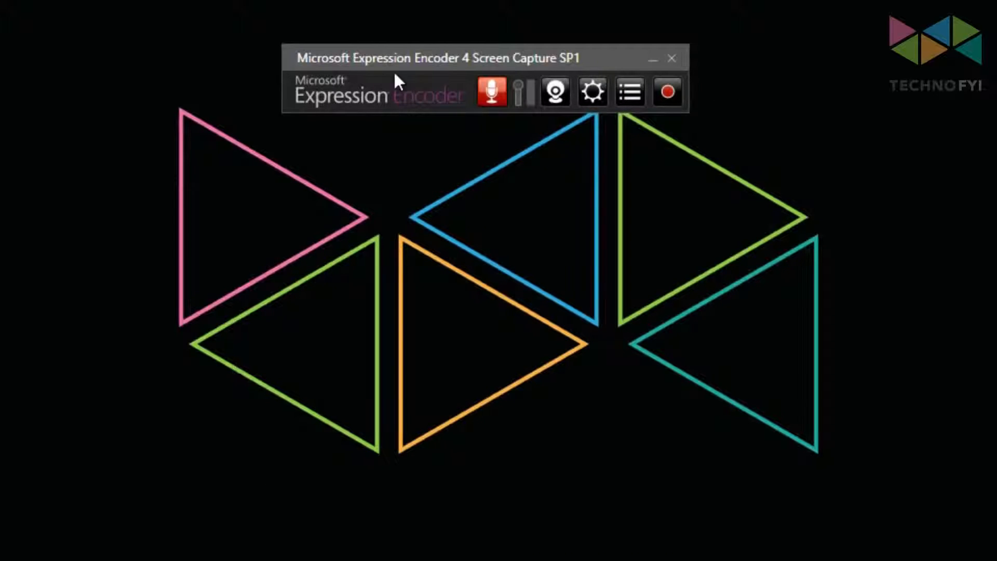
left_click(632, 94)
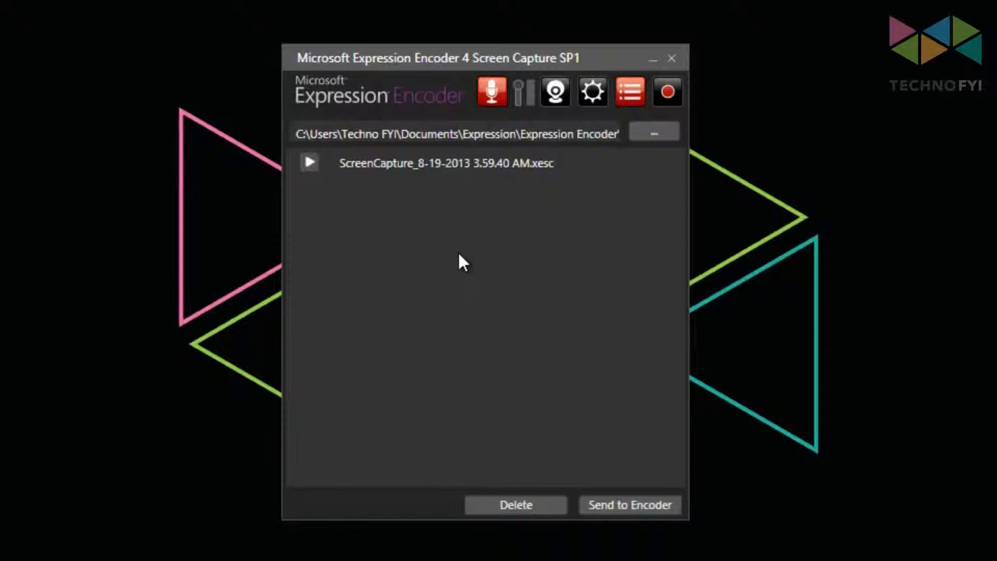
left_click(427, 166)
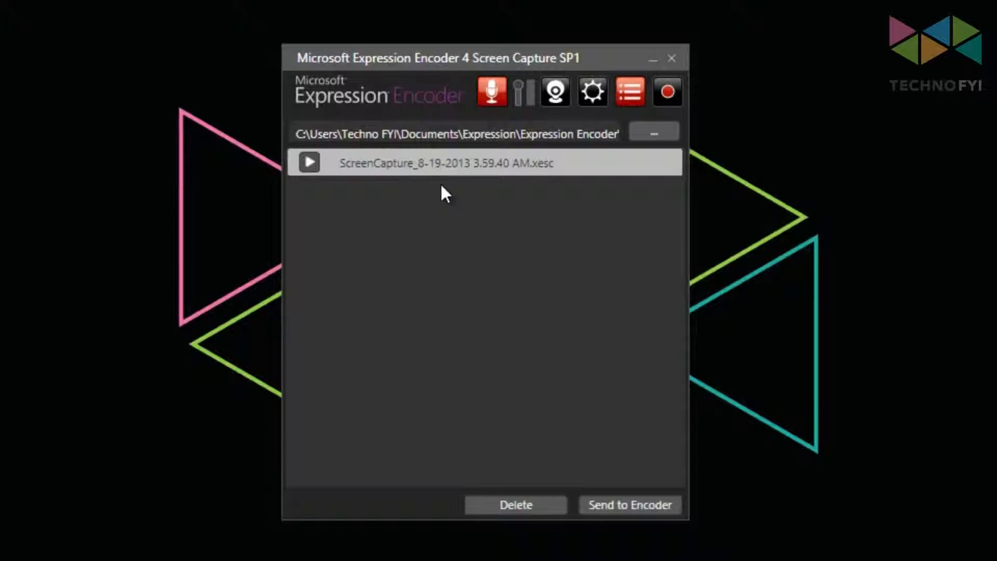
left_click(628, 506)
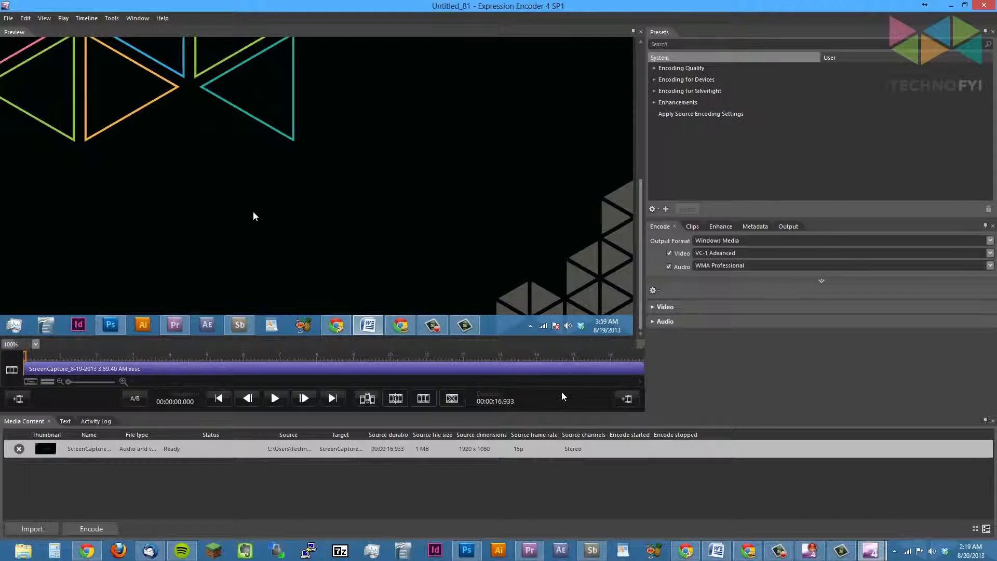
Set the job output directory for the encoded video to the Desktop.
scroll(393, 215, "down", 3)
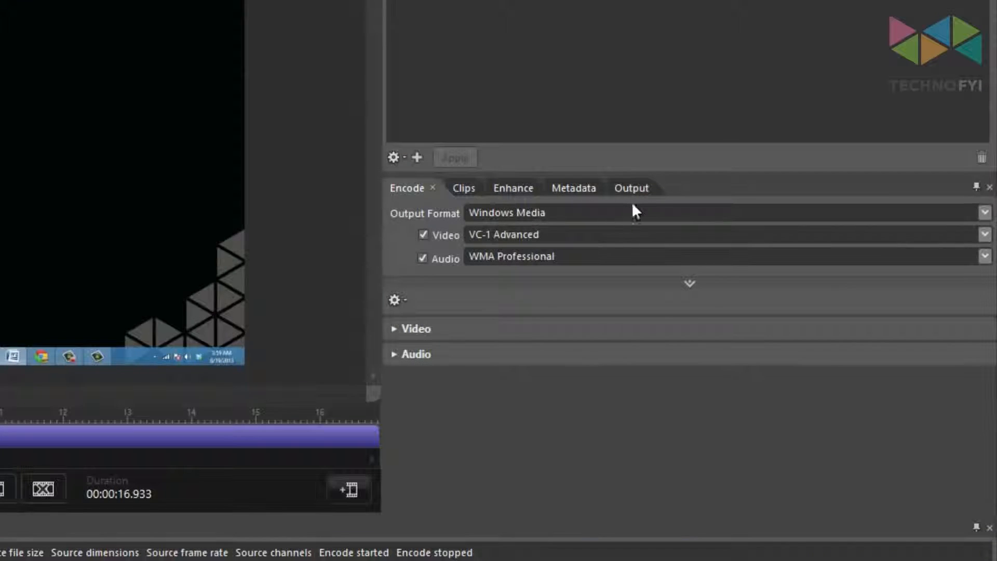
left_click(635, 192)
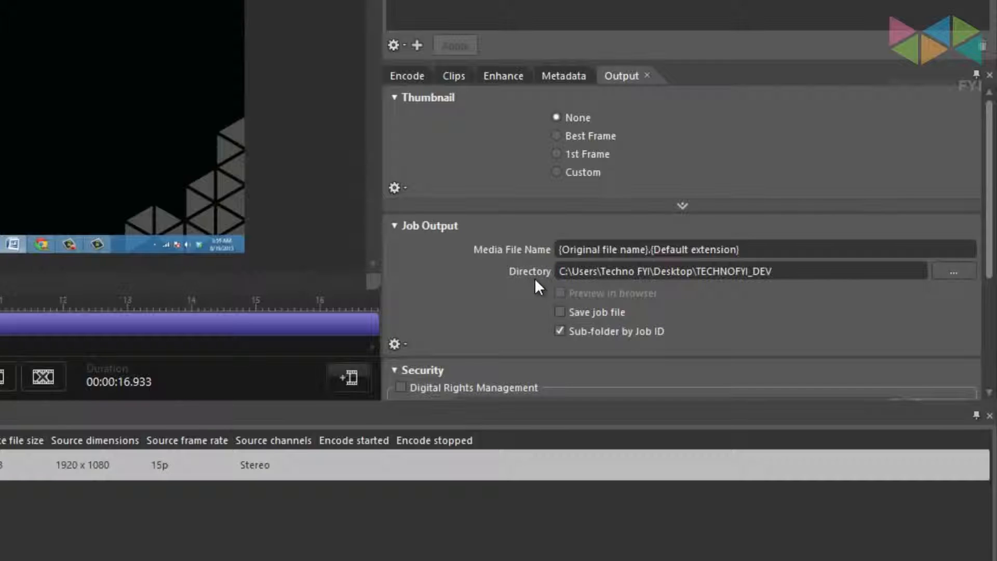
left_click(954, 275)
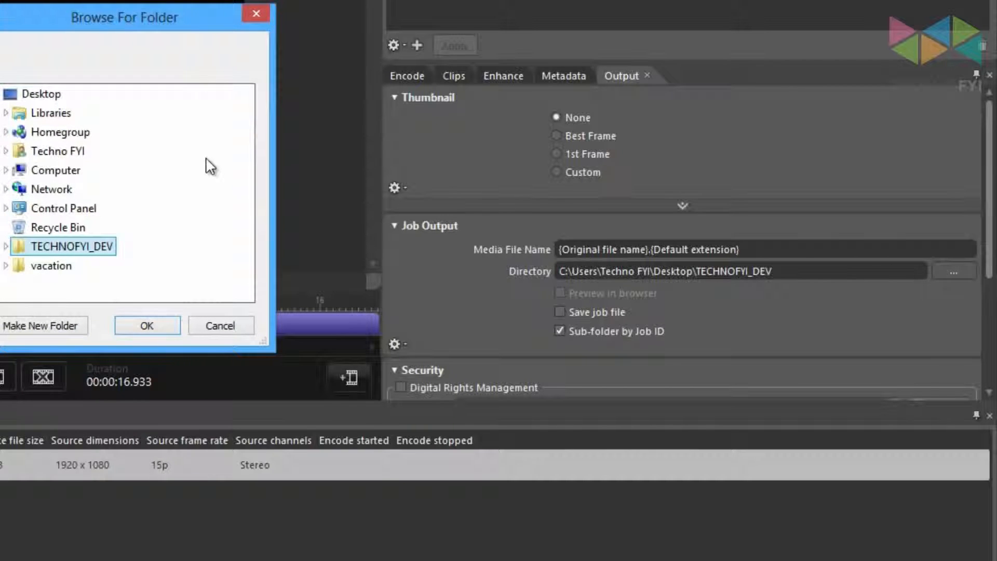
left_click(59, 96)
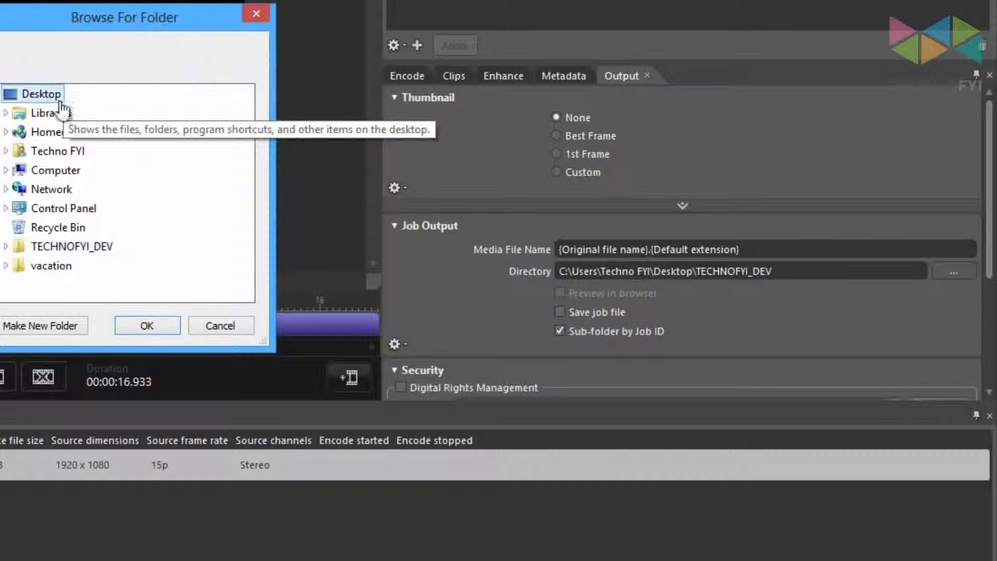
left_click(147, 325)
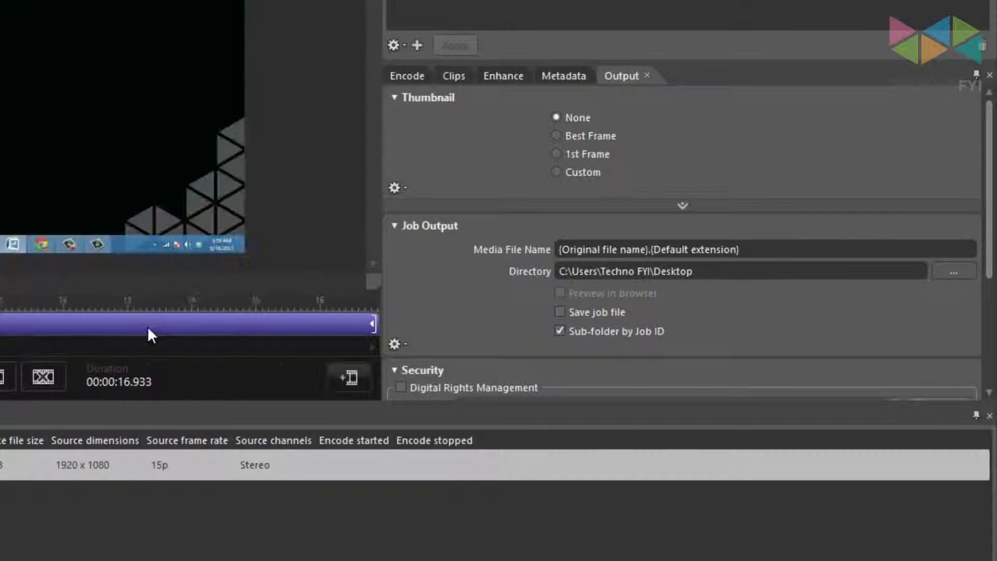
Set the video encoding mode to CBR - 1 pass in the job's encode settings.
left_click(402, 75)
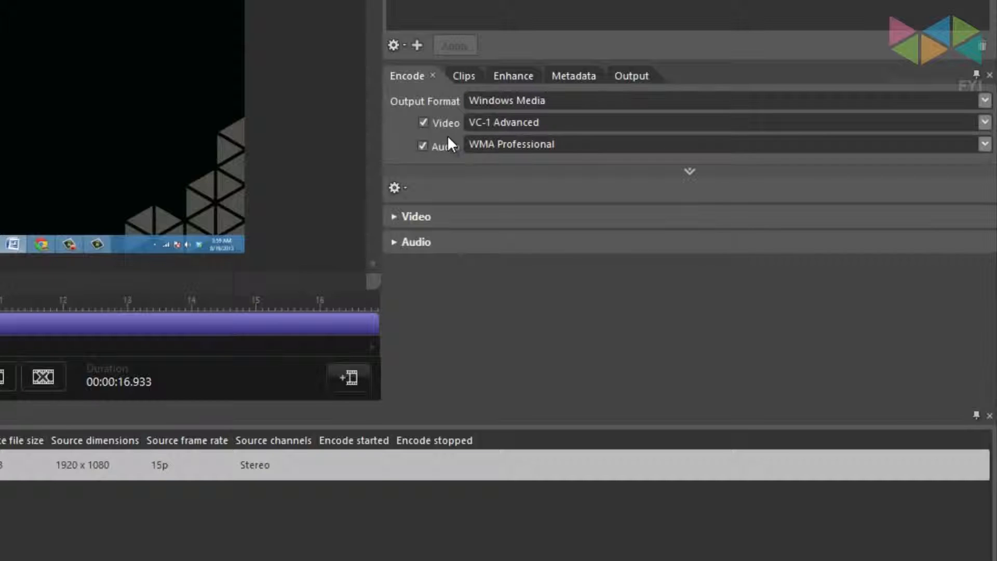
left_click(395, 217)
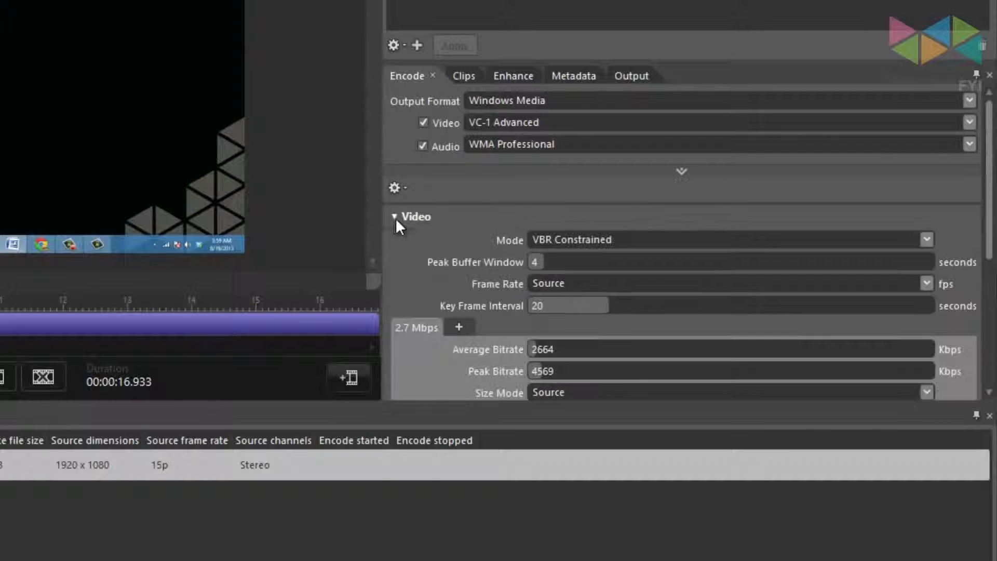
scroll(390, 228, "down", 5)
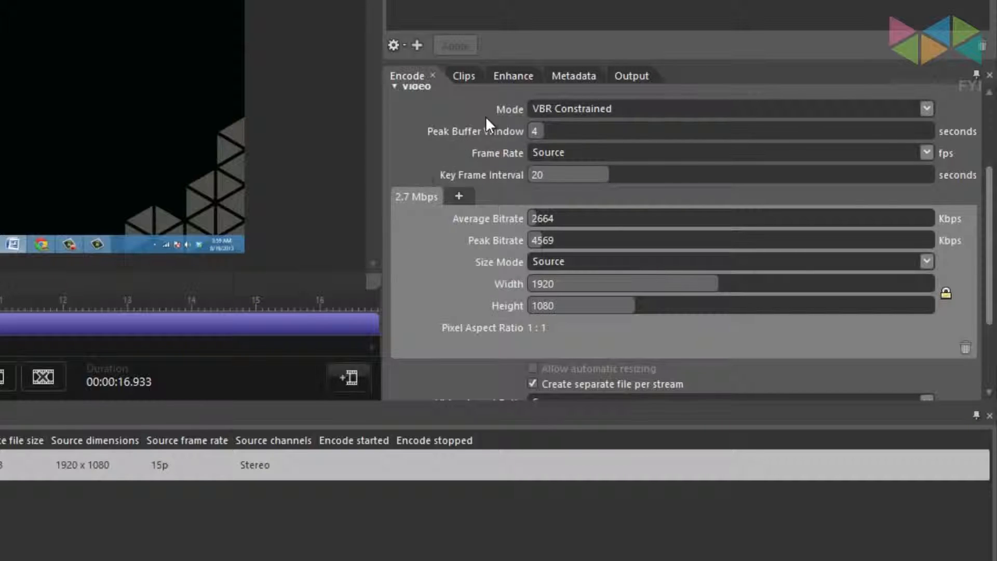
left_click(550, 110)
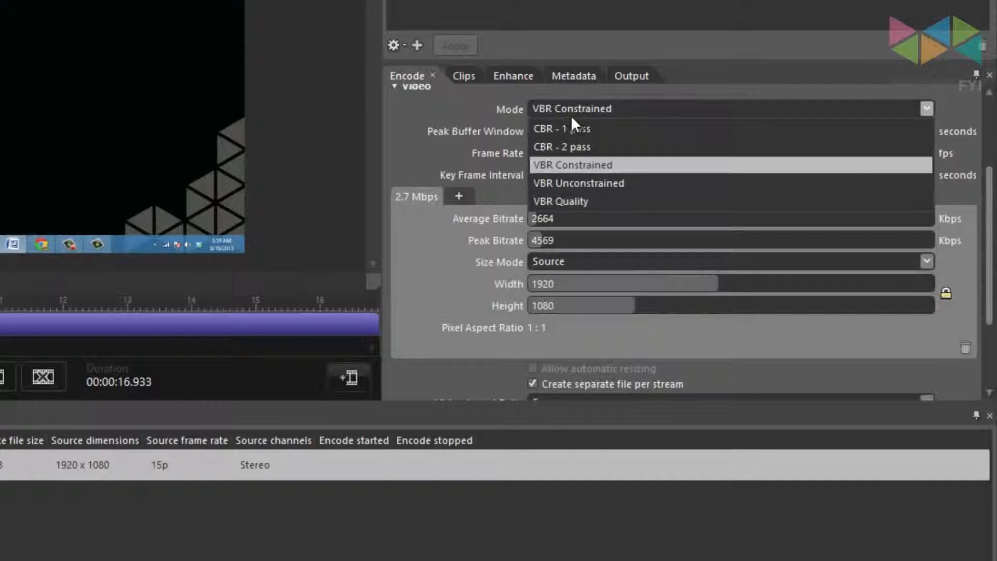
left_click(604, 131)
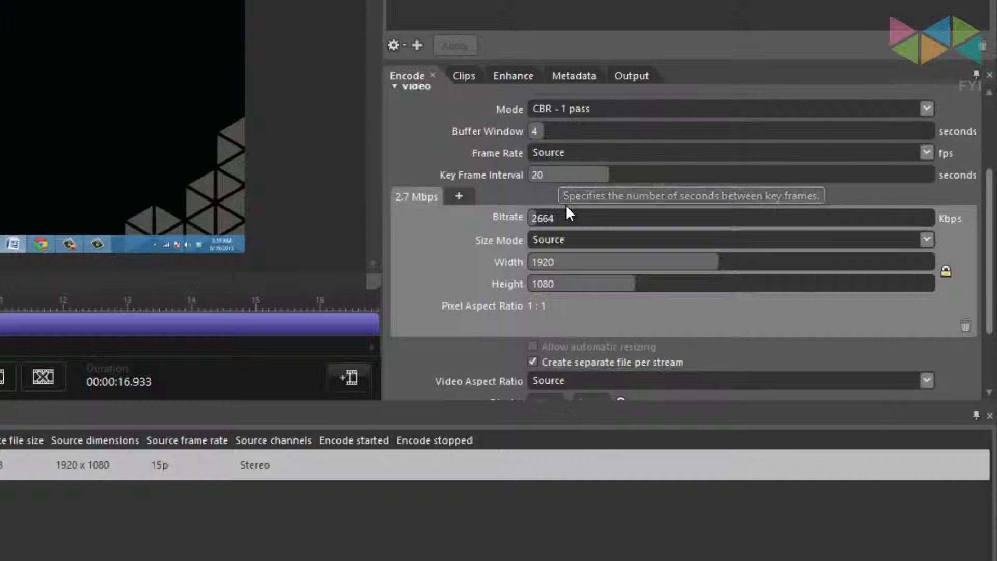
Set the video bitrate to 30000 Kbps and collapse the video settings.
double_click(573, 217)
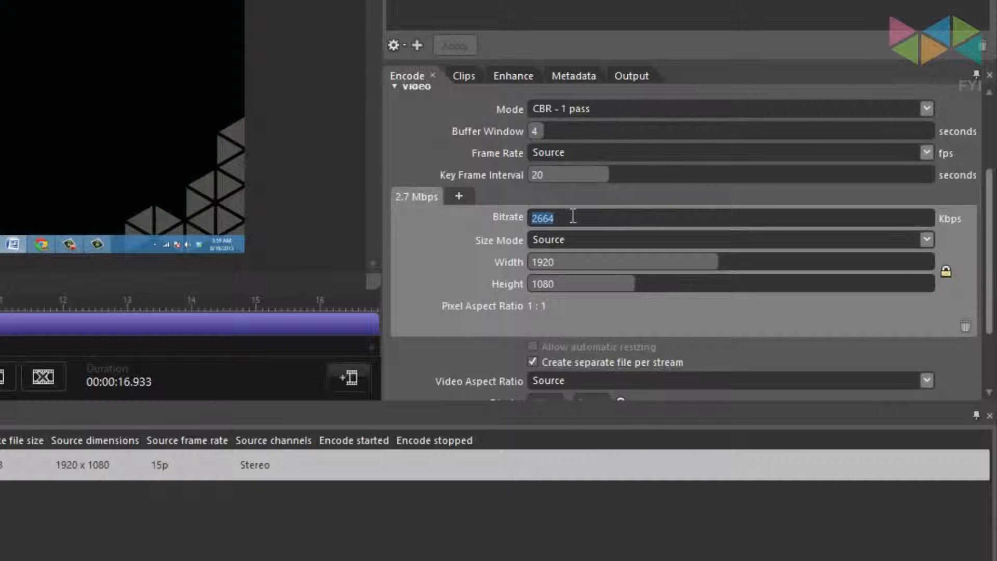
type("30000")
left_click(491, 243)
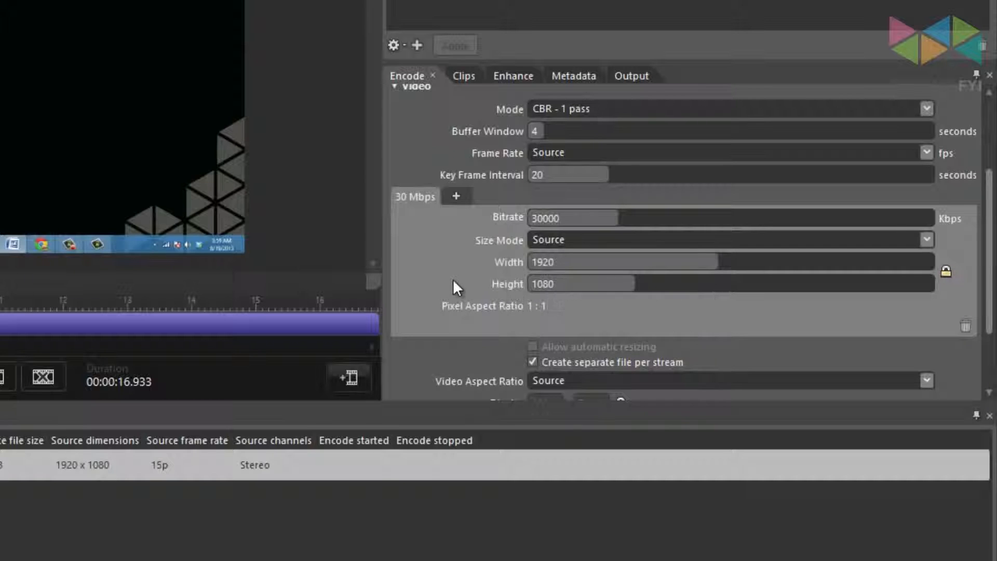
scroll(450, 277, "down", 3)
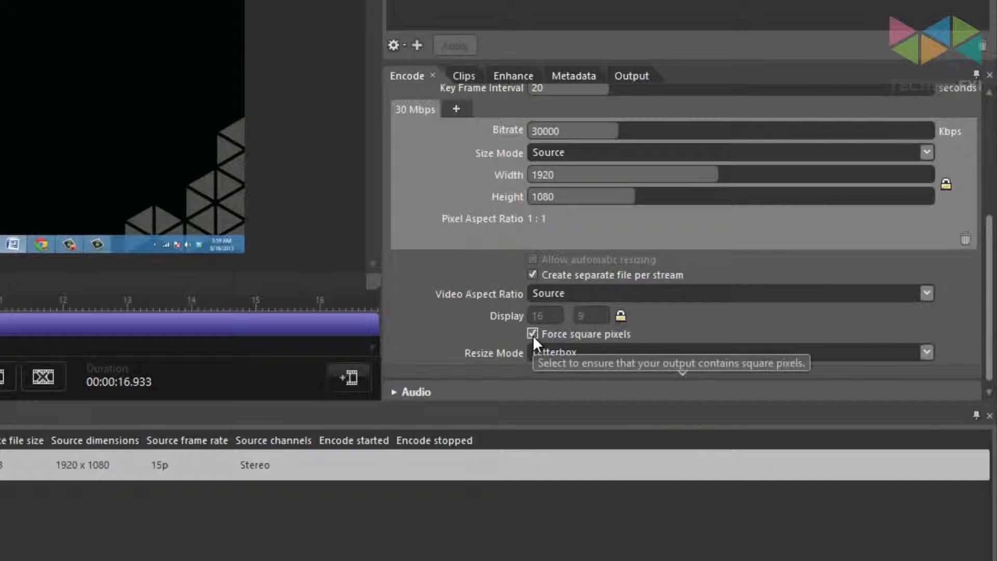
scroll(463, 319, "up", 4)
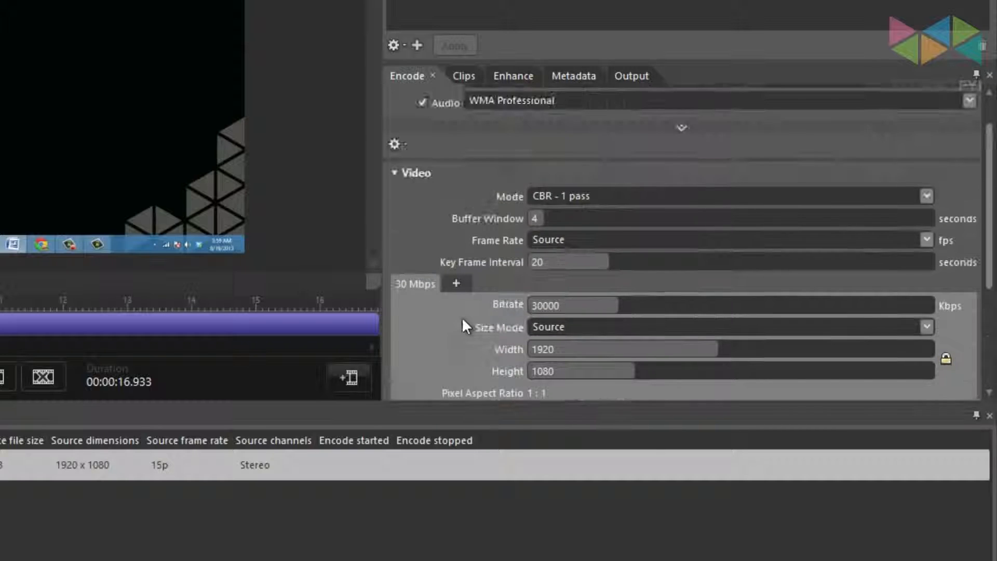
left_click(393, 172)
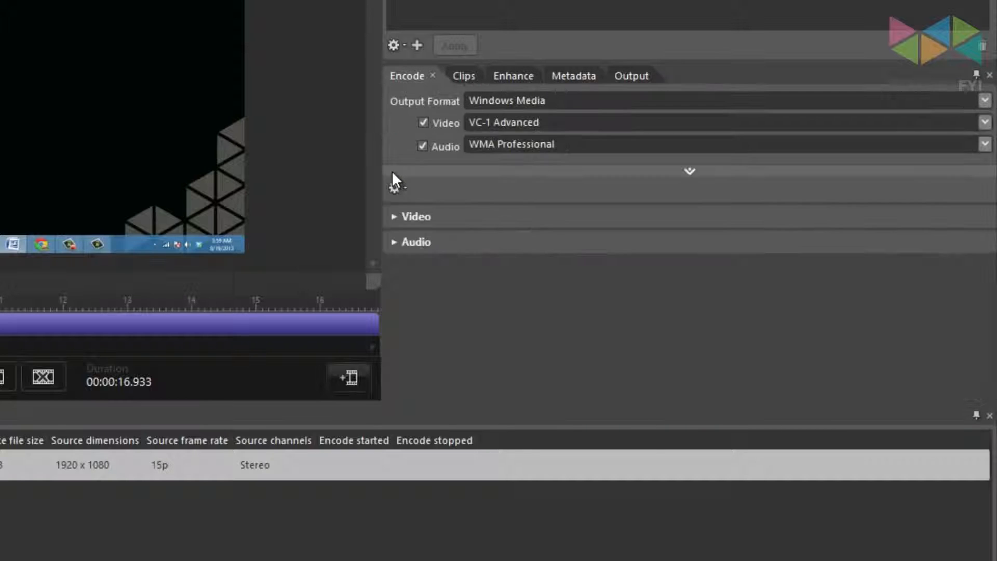
Expand the audio encode settings and set the audio bitrate to 256 kbps.
left_click(395, 242)
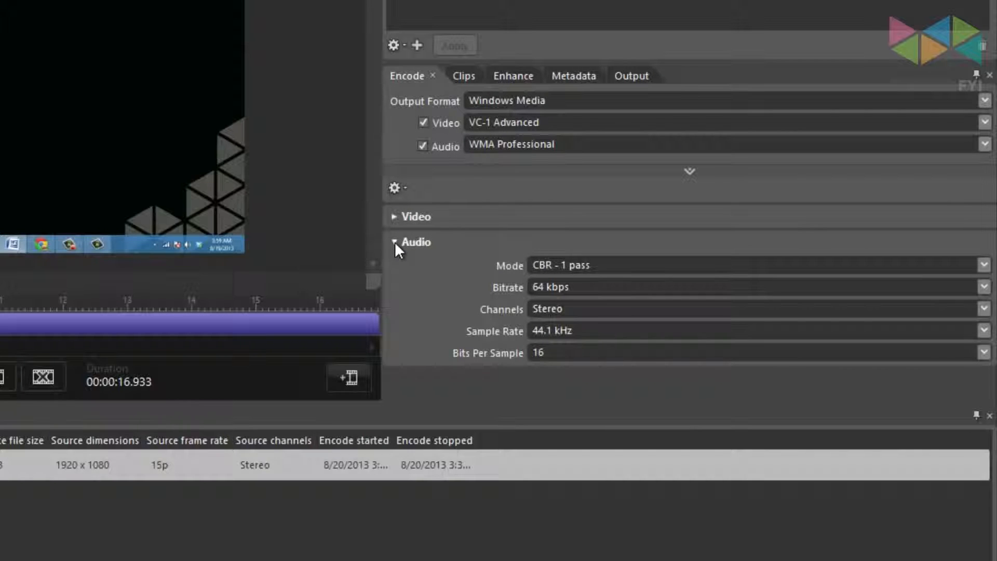
mouse_move(650, 264)
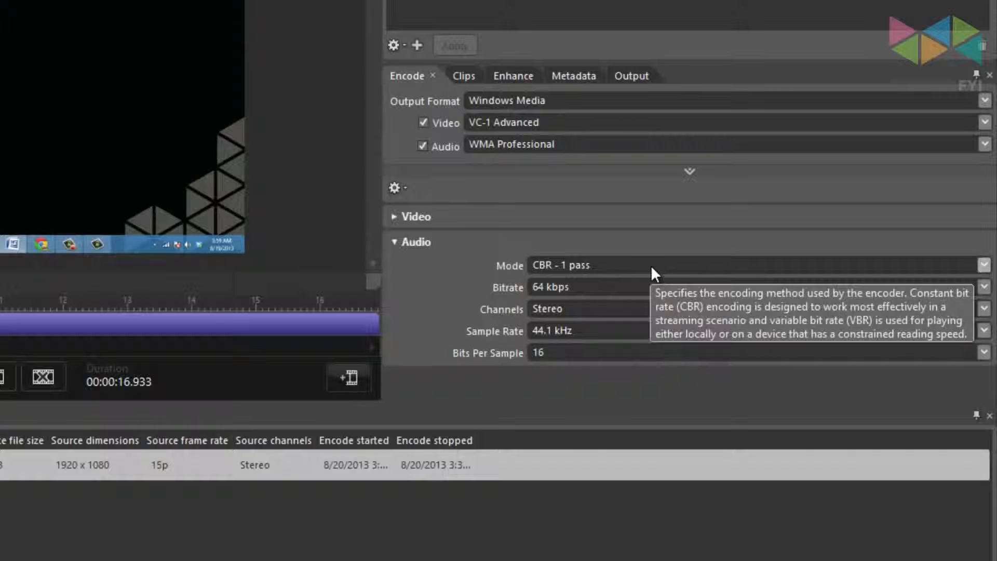
left_click(648, 288)
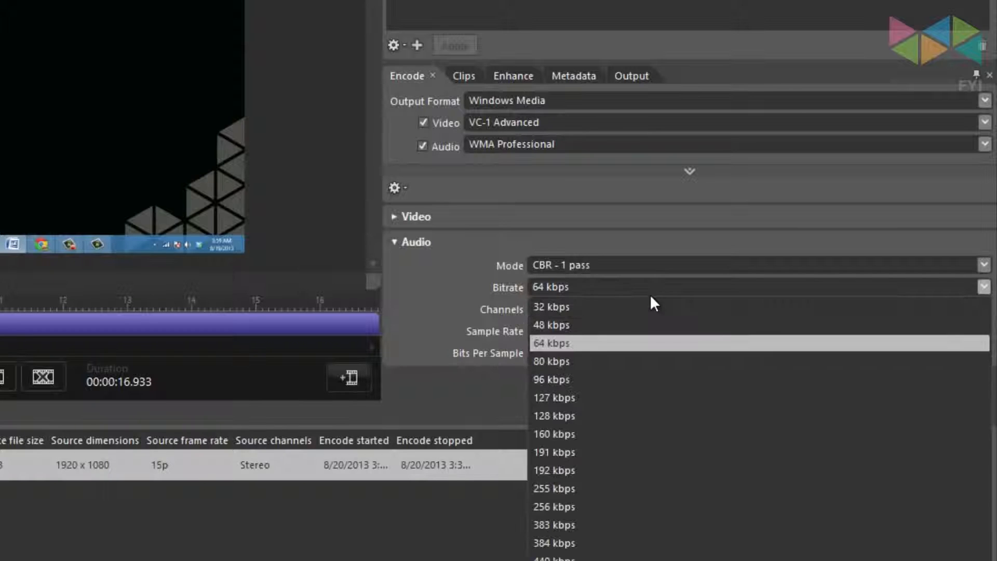
left_click(651, 505)
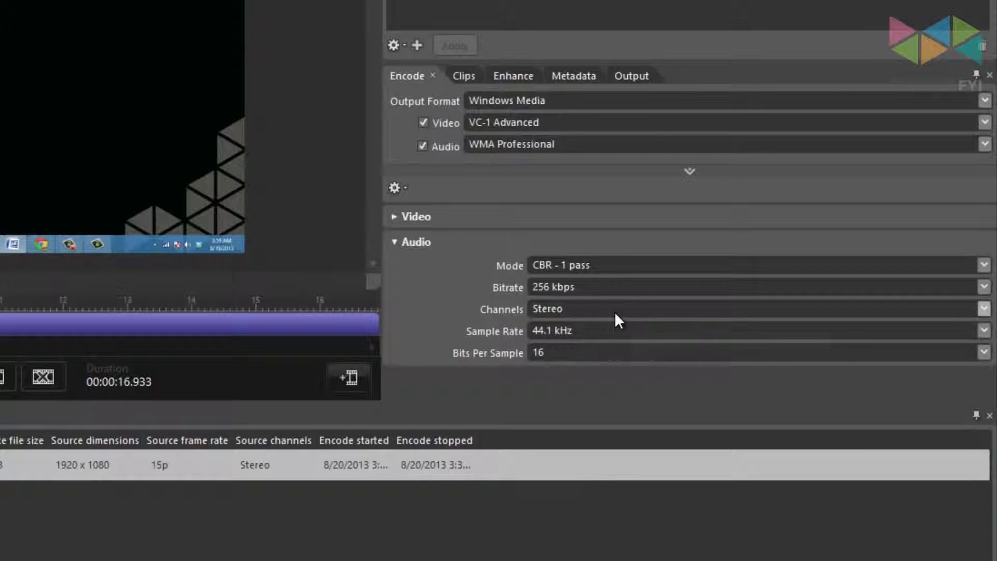
Set the audio sample rate to 48 kHz and the bits per sample to 24.
left_click(615, 330)
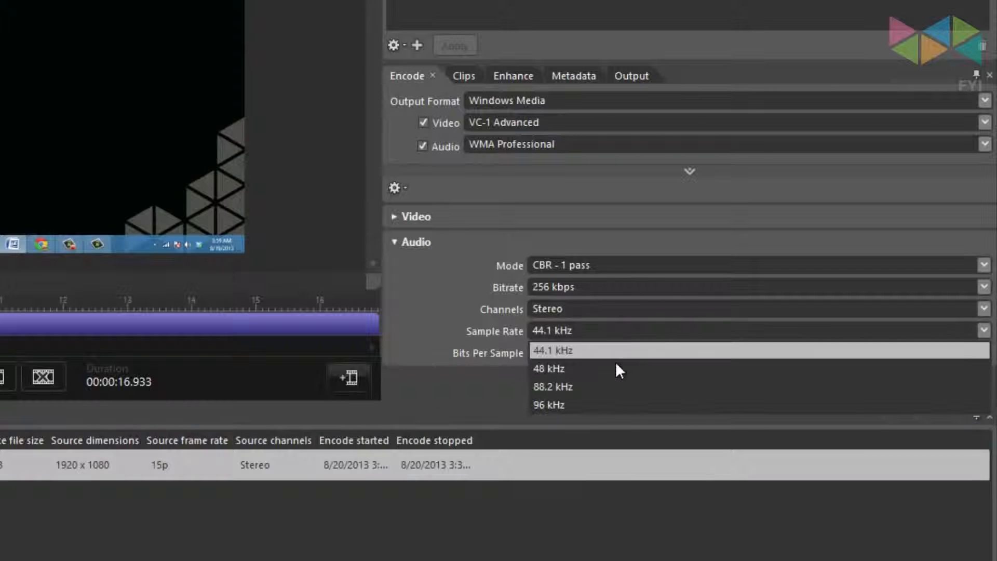
left_click(616, 367)
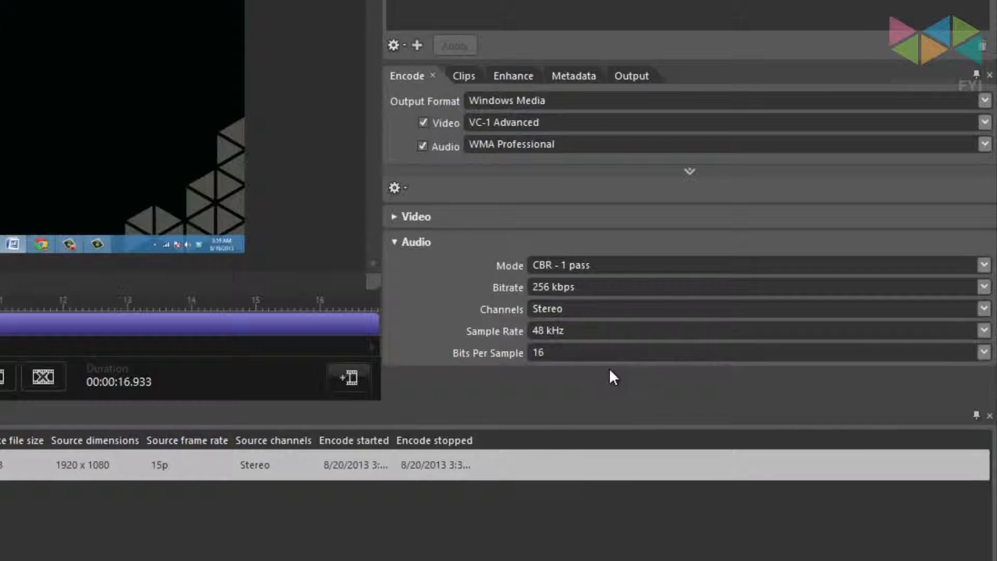
left_click(599, 352)
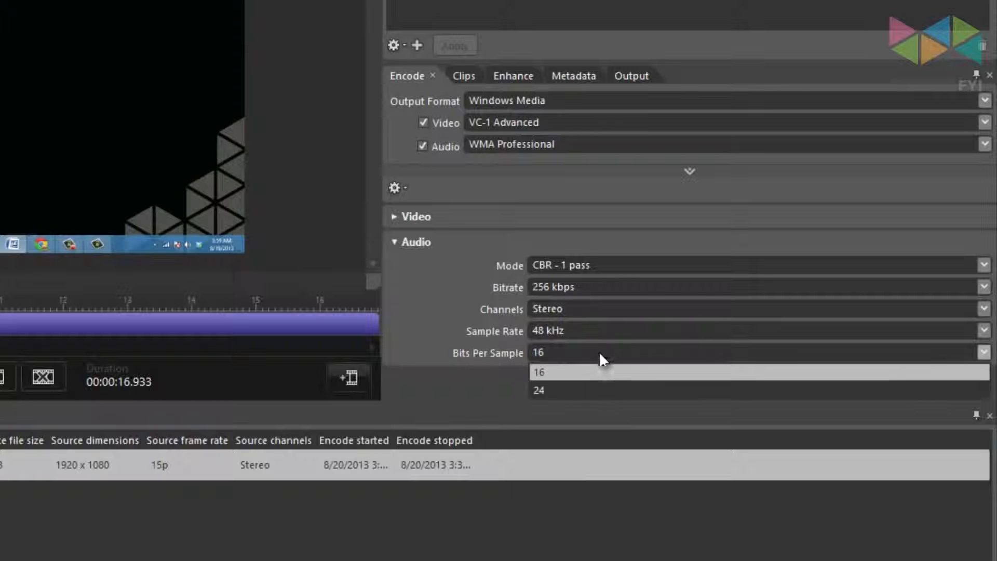
left_click(606, 390)
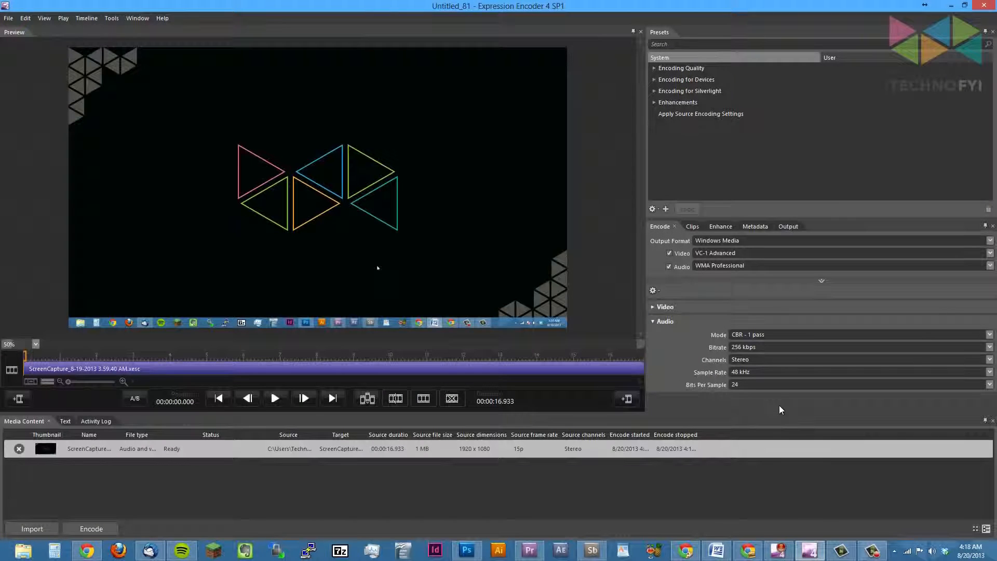
Encode the screen capture job and open its output folder on the desktop.
left_click(103, 529)
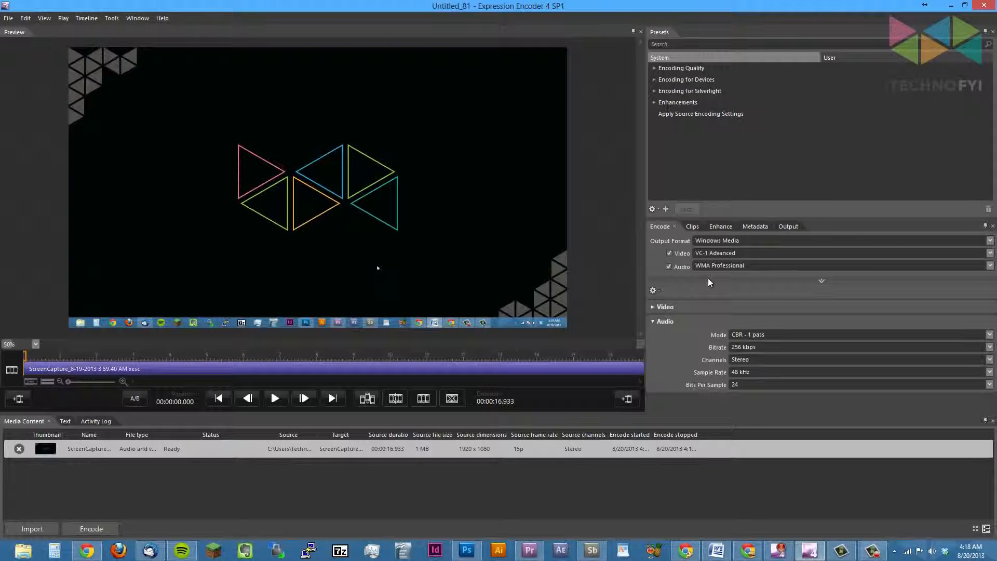
left_click(955, 7)
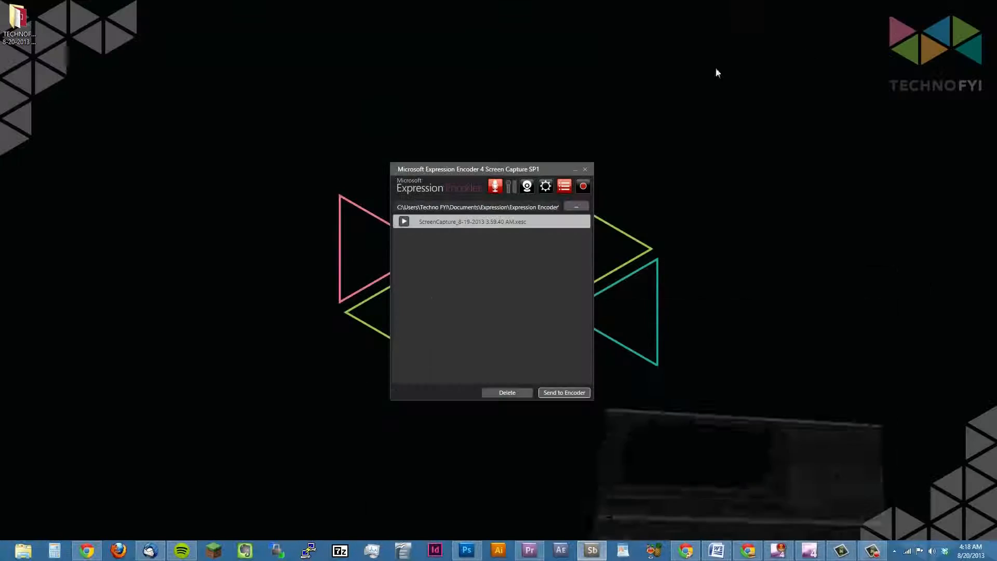
double_click(20, 23)
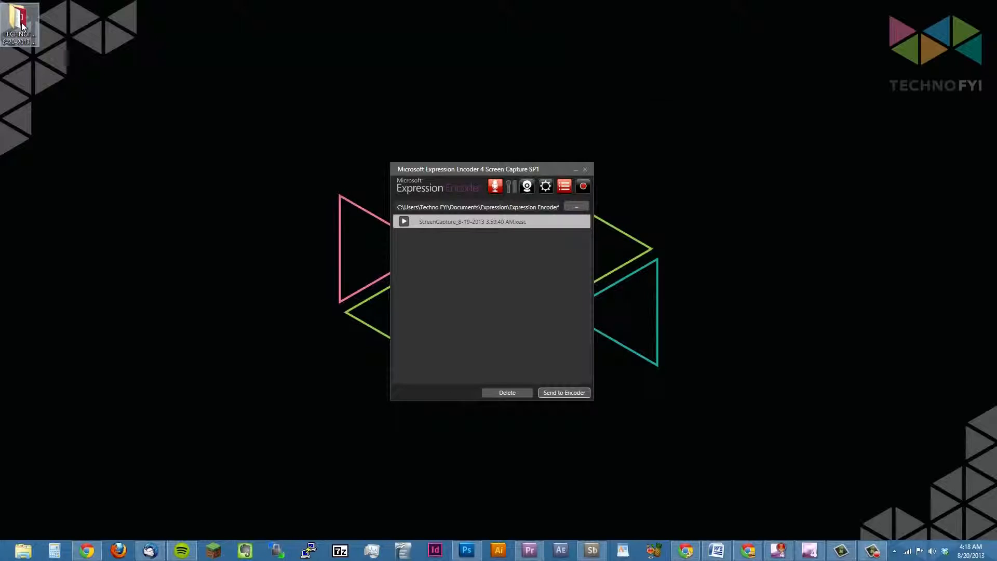